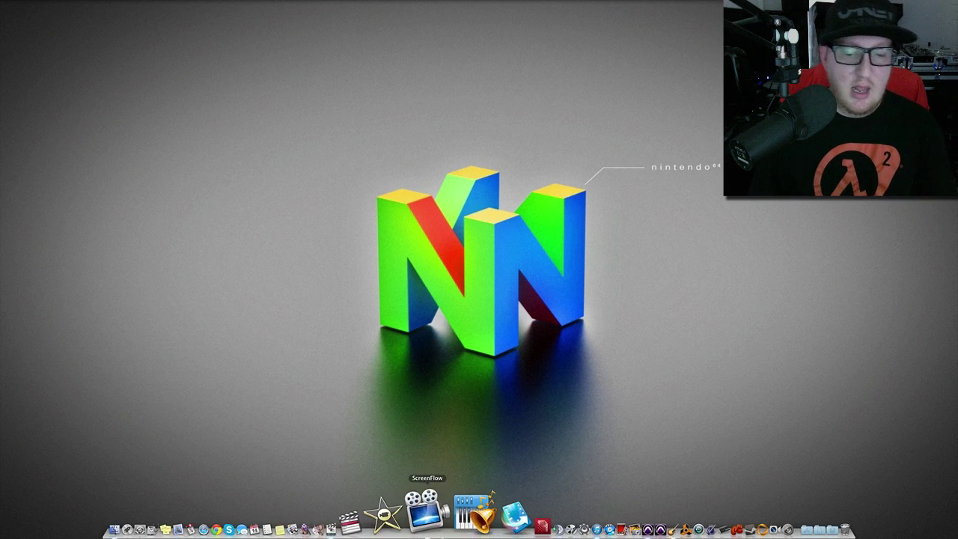
# Step: Bring Pro Tools forward with the AGG EP 151 session, declining the Session Notes report
pyautogui.press('super+Tab')
pyautogui.press('super+Tab')
pyautogui.press('super+Tab')
pyautogui.press('super+Tab')
pyautogui.press('super+Tab')
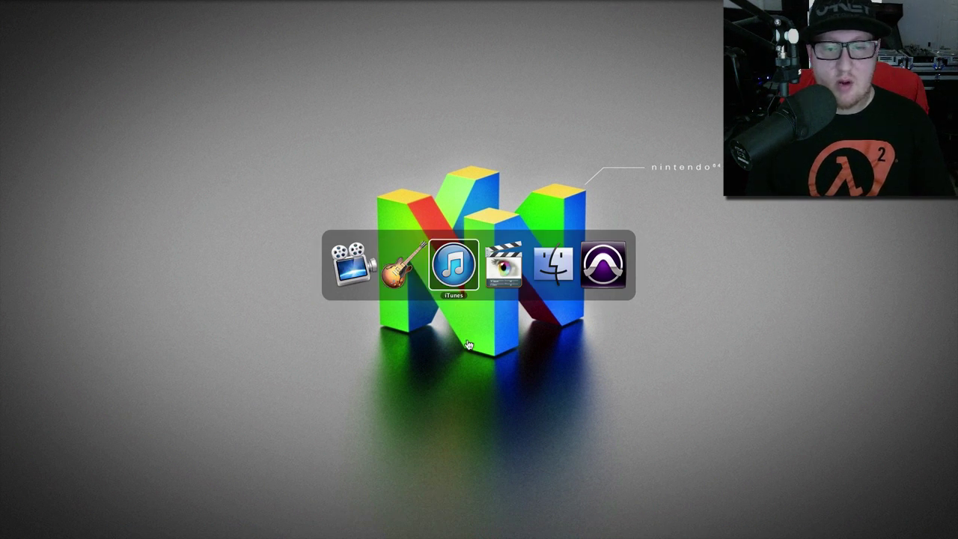
pyautogui.press('super+Tab')
pyautogui.press('super+Tab')
pyautogui.press('super+Tab')
pyautogui.press('super+Tab')
pyautogui.press('super+Tab')
pyautogui.press('super+Tab')
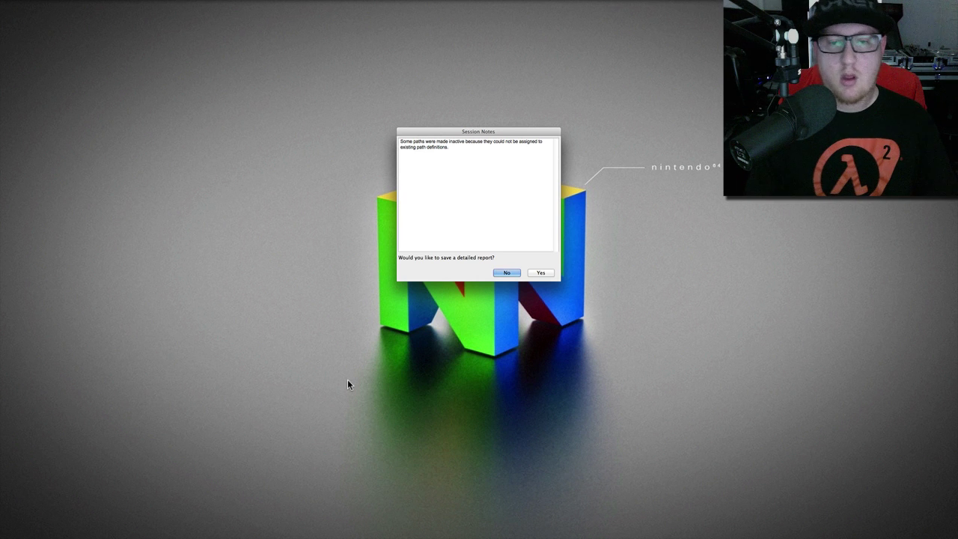
pyautogui.press('Return')
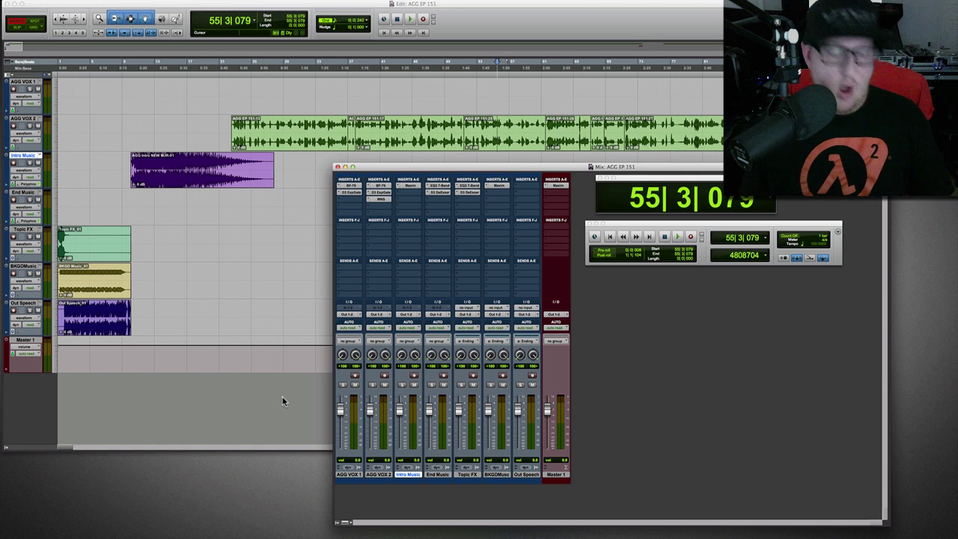
pyautogui.press('super+Tab')
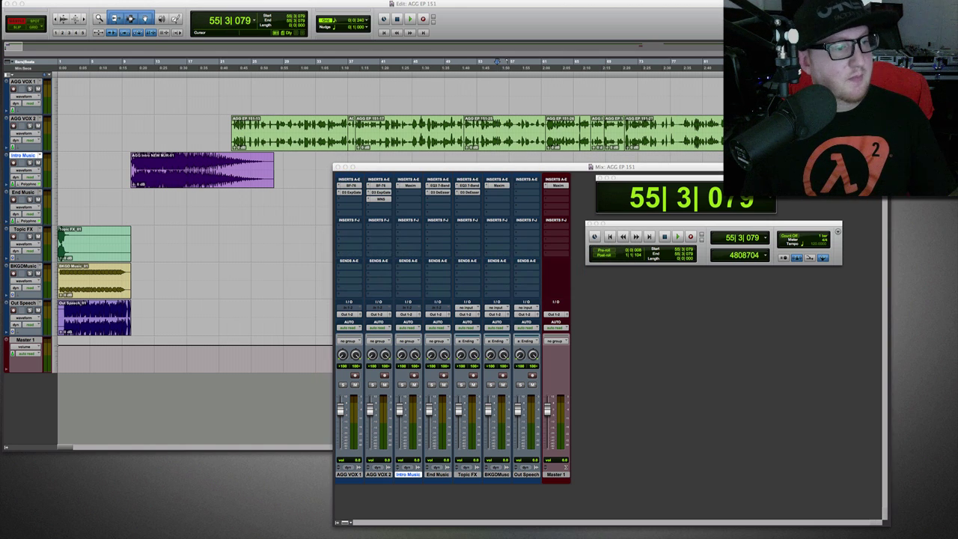
# Step: Focus the GarageBand AGG Voice window, shift it slightly, and minimize it
pyautogui.click(178, 226)
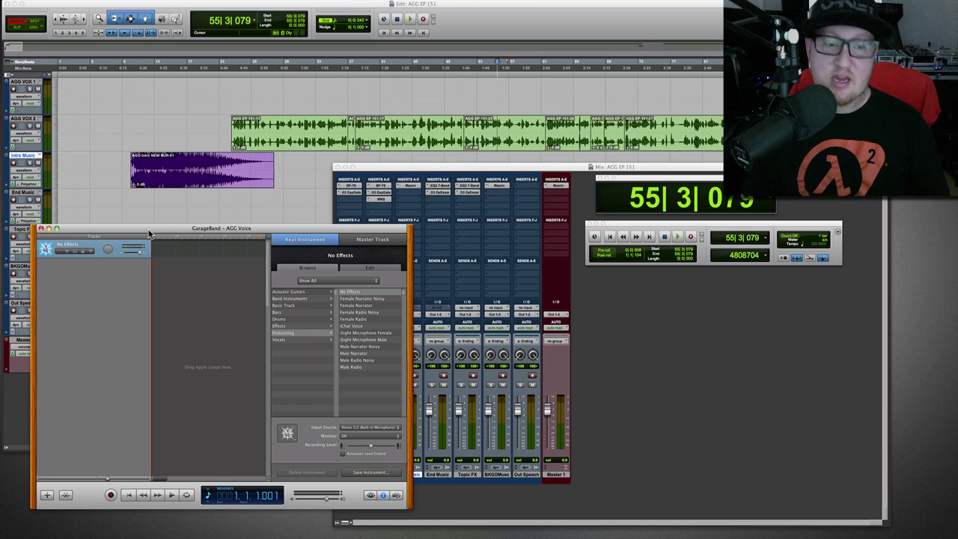
pyautogui.moveTo(148, 232); pyautogui.dragTo(133, 247)
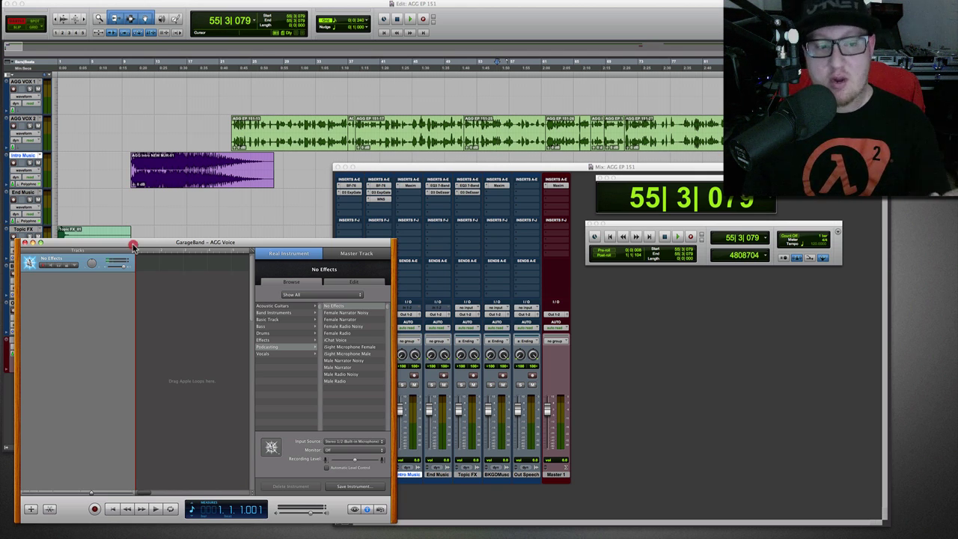
pyautogui.click(32, 242)
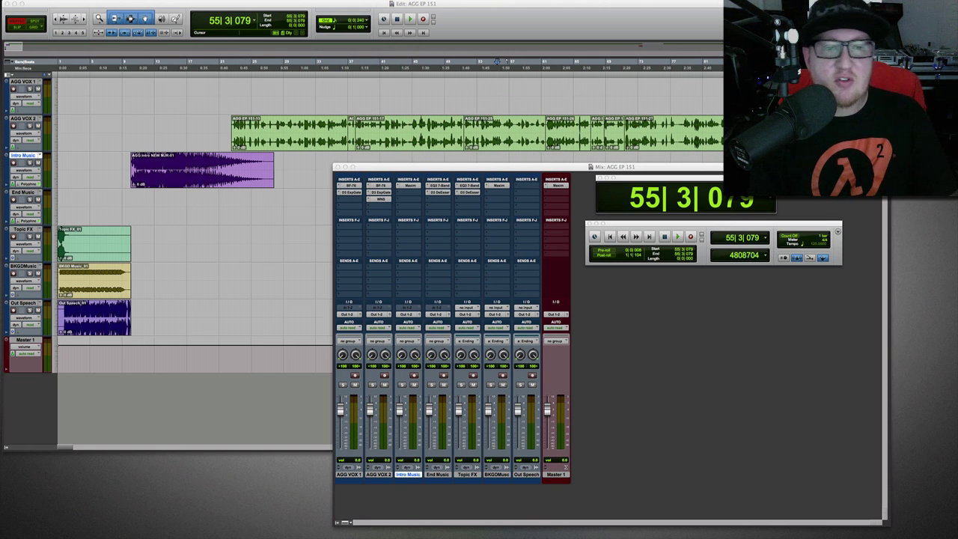
# Step: Bring the Edit window forward and select spots on the AGG VOX 2, Intro Music, Topic FX and End Music tracks
pyautogui.click(227, 122)
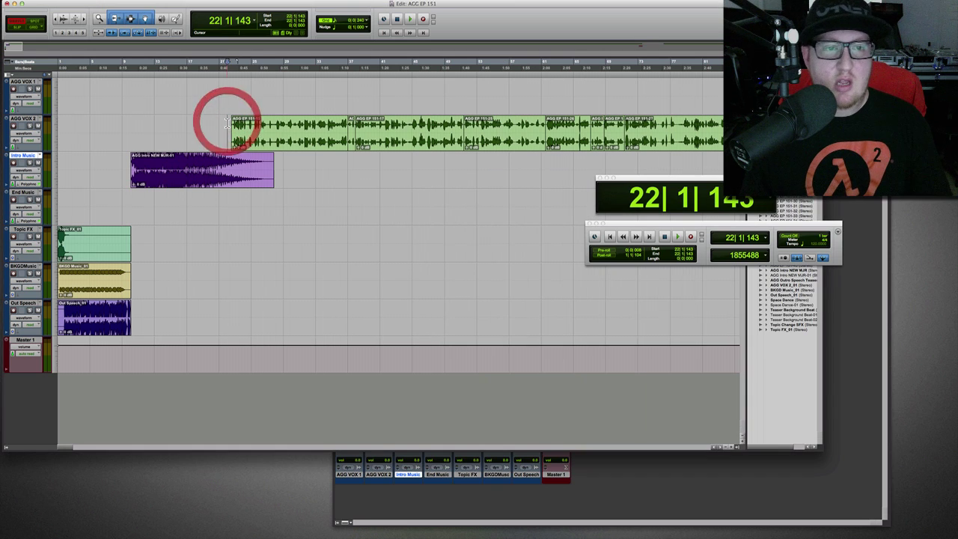
pyautogui.click(210, 125)
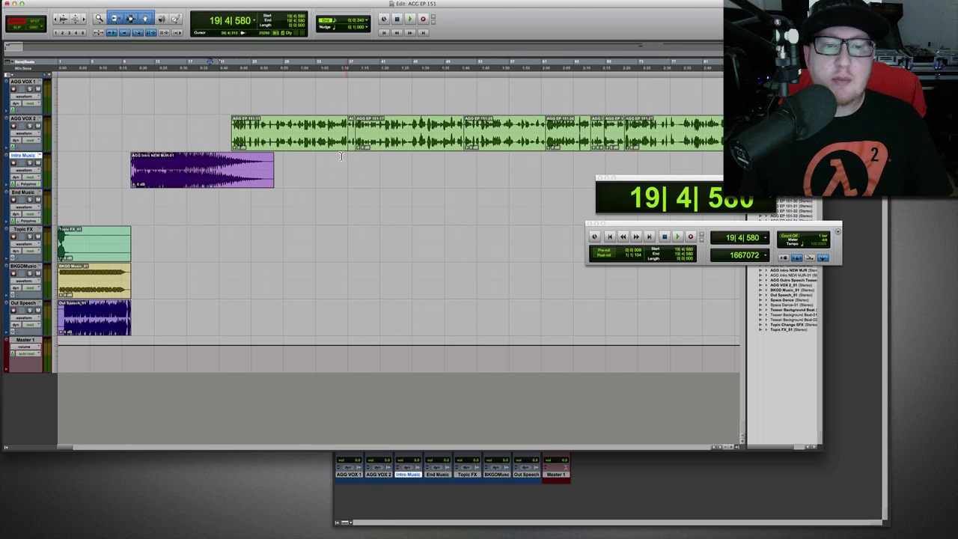
pyautogui.moveTo(316, 124); pyautogui.dragTo(337, 124)
pyautogui.click(199, 181)
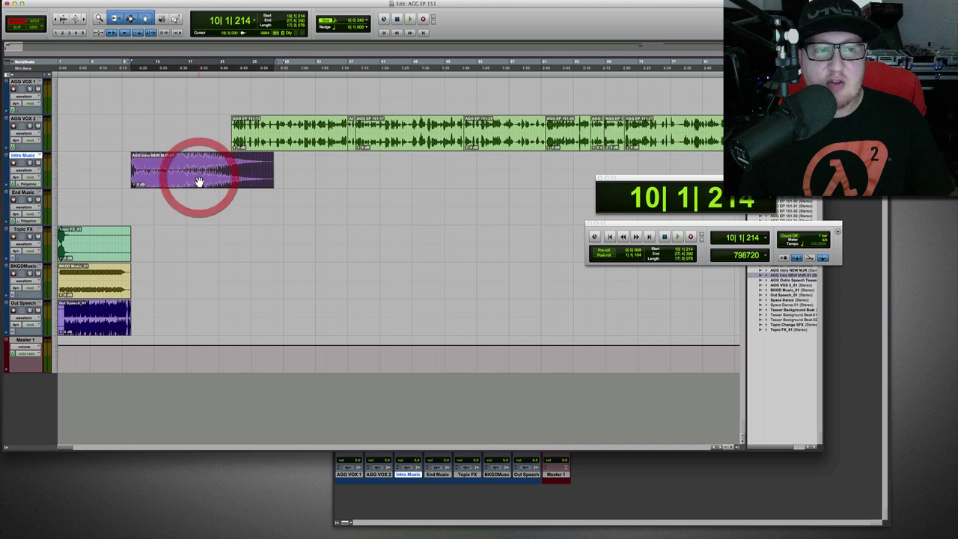
pyautogui.click(88, 260)
pyautogui.click(106, 195)
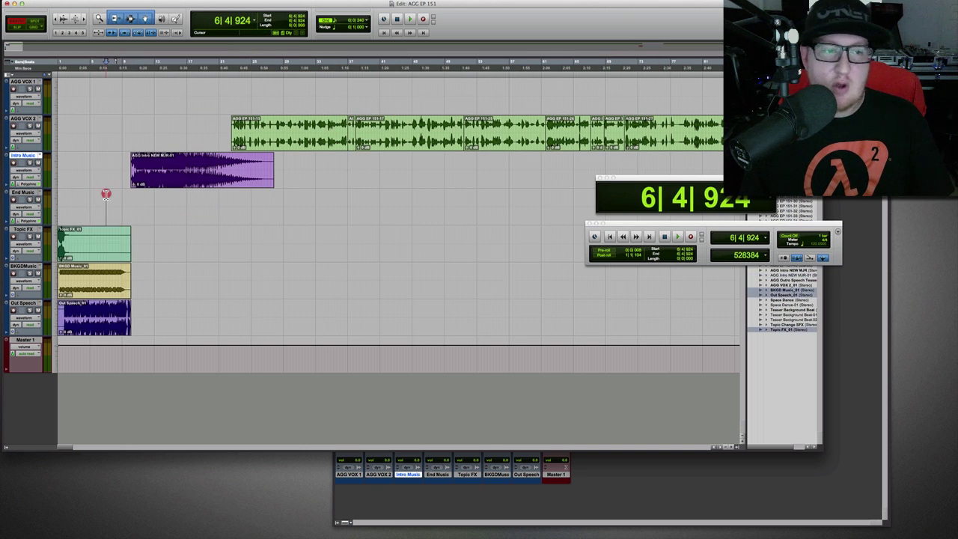
# Step: Play from the session start, then from points inside Intro Music, zooming in horizontally
pyautogui.press('Return')
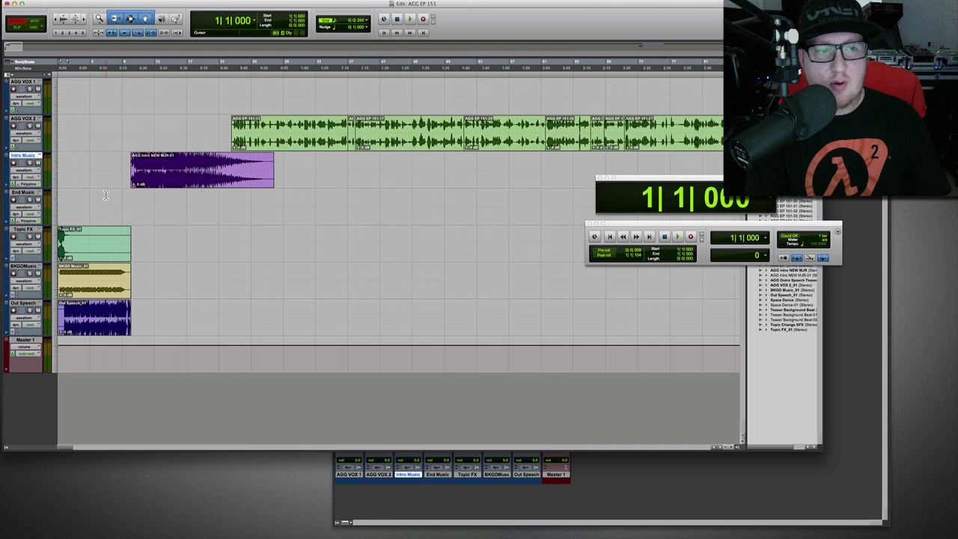
pyautogui.press('space')
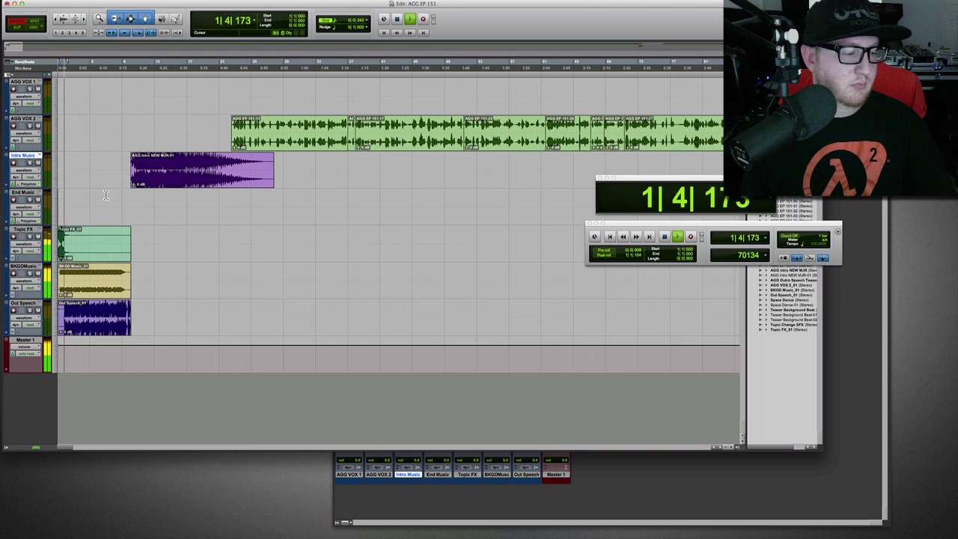
pyautogui.press('space')
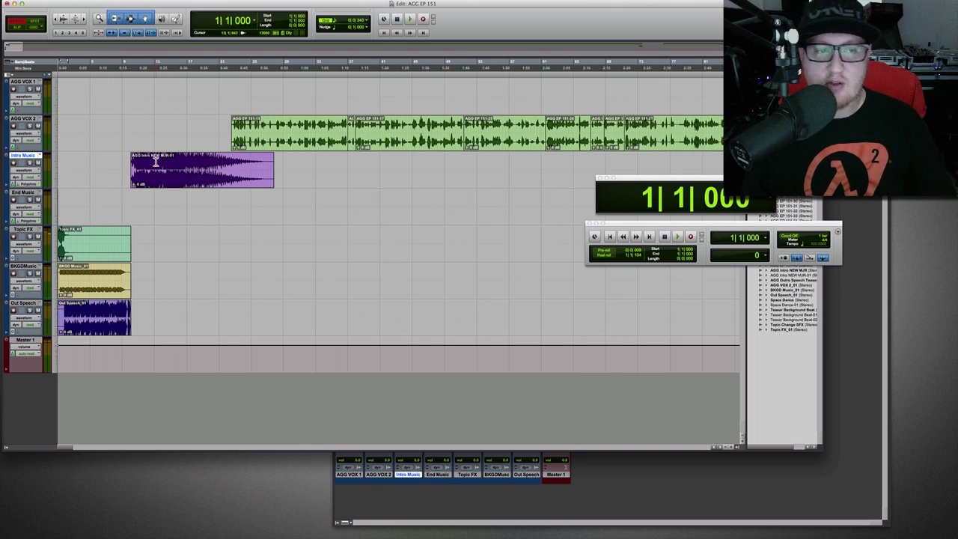
pyautogui.click(155, 161)
pyautogui.press('space')
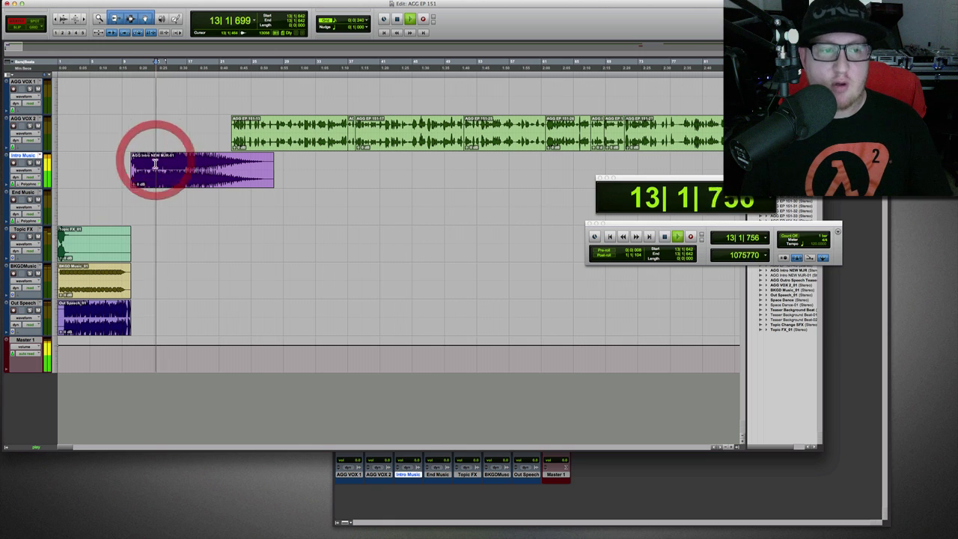
pyautogui.click(226, 160)
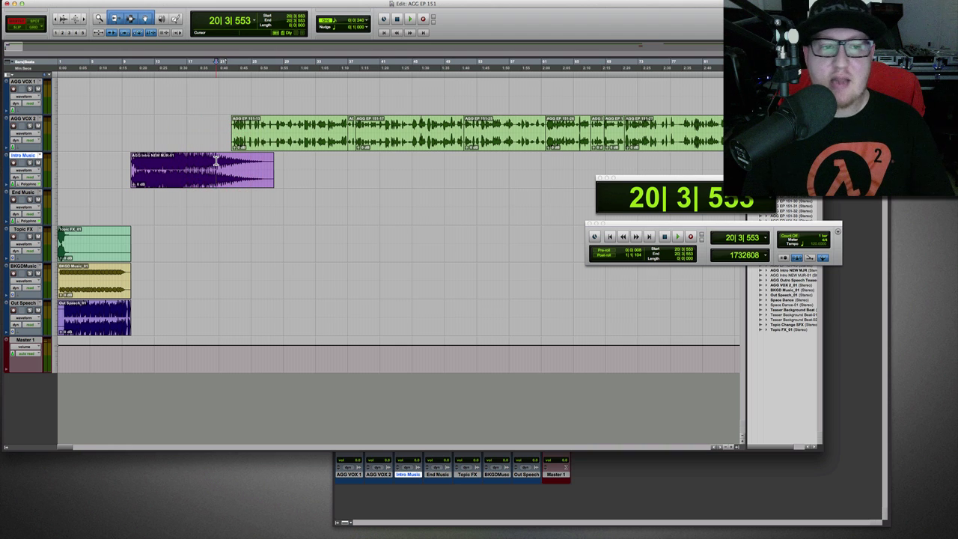
pyautogui.press('space')
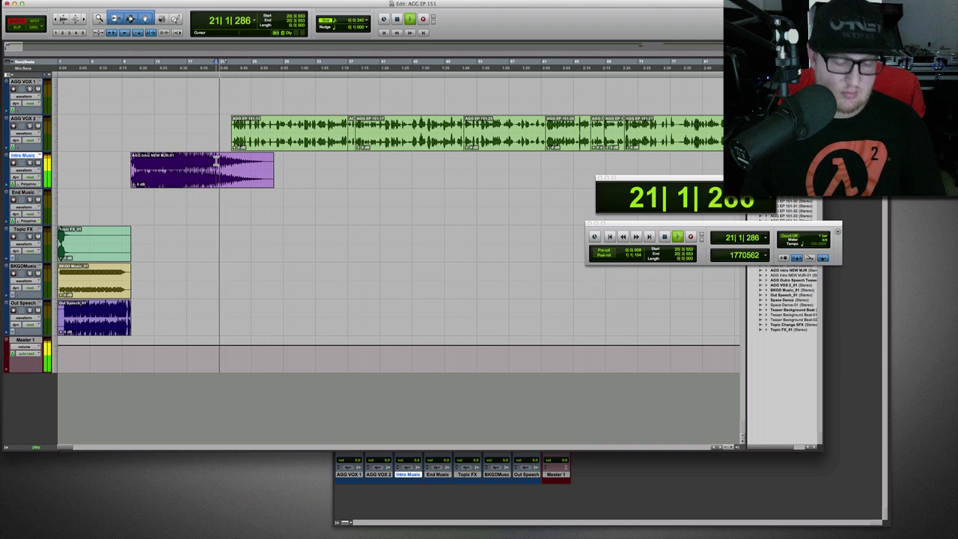
pyautogui.press('super+bracketright')
pyautogui.hscroll(3, 345, 191)
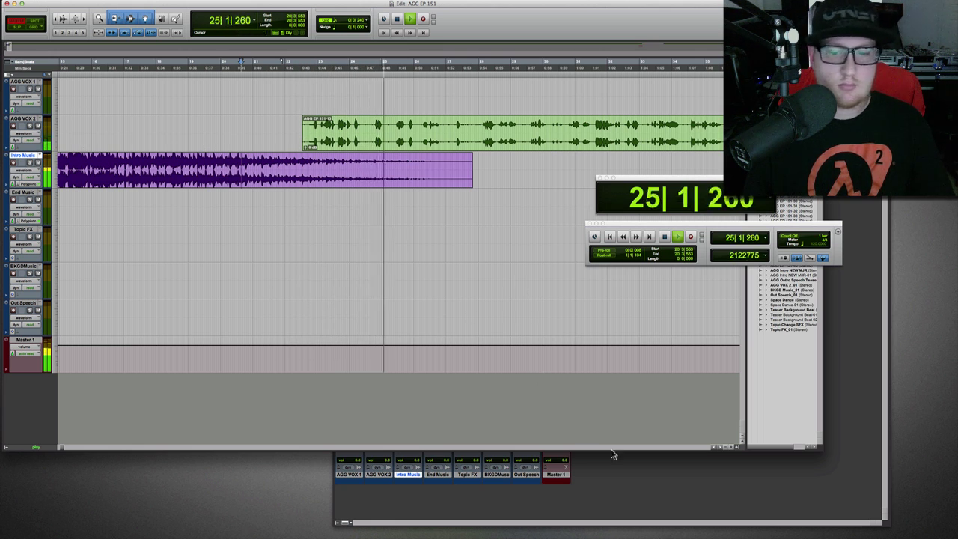
# Step: Nudge the AGG VOX 2 fader up slightly in the Mix window
pyautogui.click(615, 487)
pyautogui.click(370, 407)
pyautogui.moveTo(372, 410); pyautogui.dragTo(372, 405)
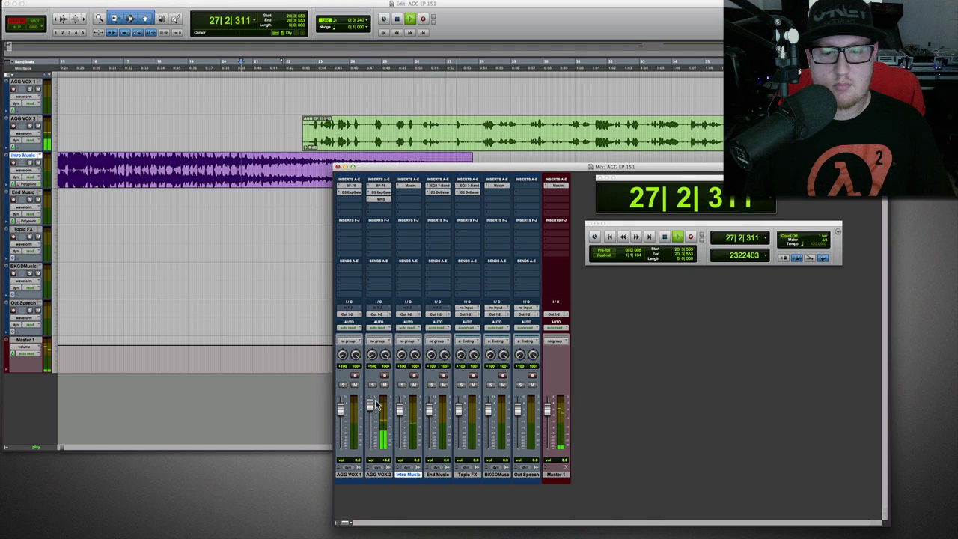
# Step: Back in the zoomed-out Edit window, play the vocals from the clip start and later points
pyautogui.click(566, 125)
pyautogui.press('super+bracketleft')
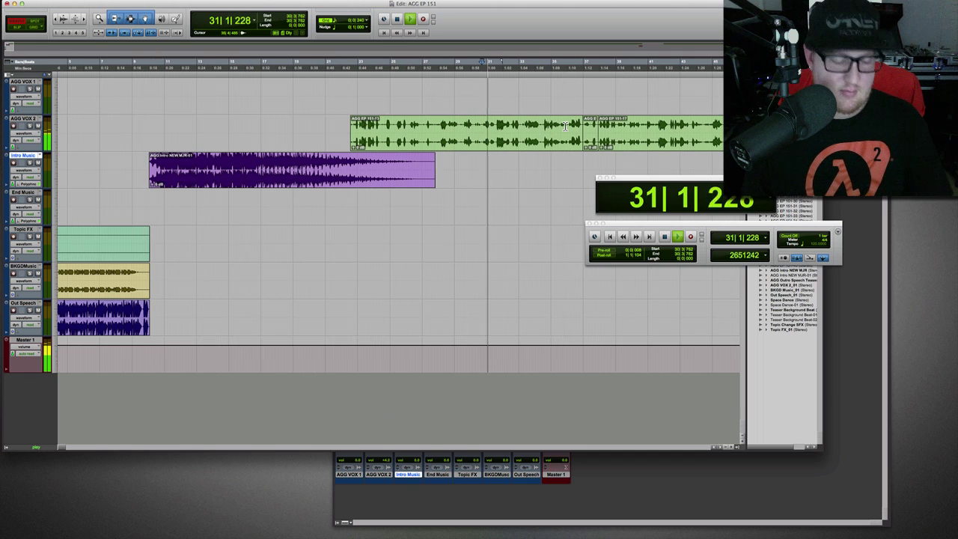
pyautogui.press('space')
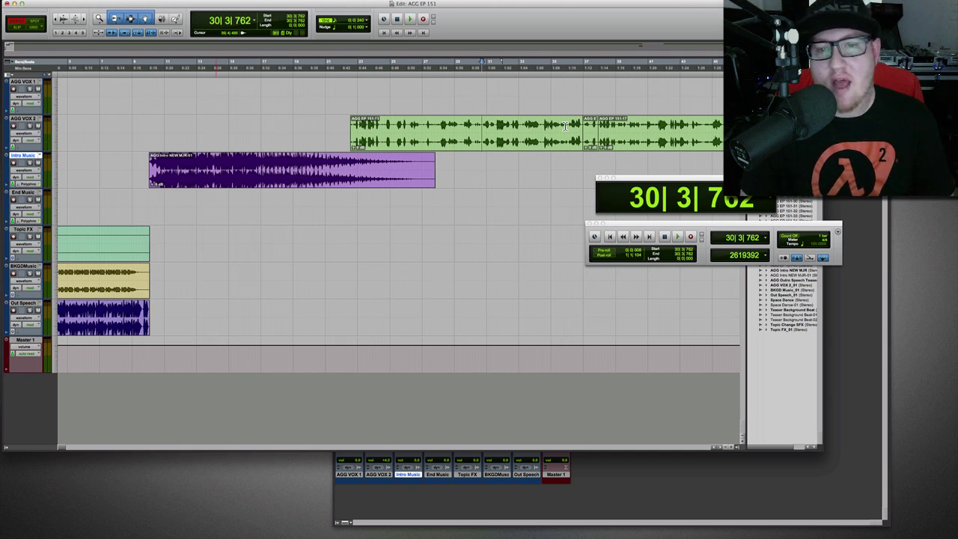
pyautogui.click(341, 126)
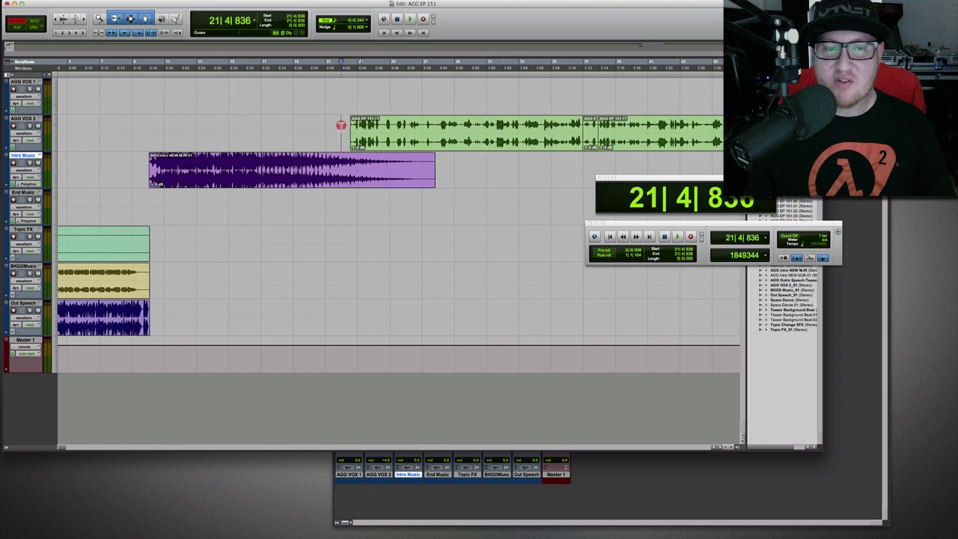
pyautogui.click(568, 124)
pyautogui.press('space')
pyautogui.press('space')
pyautogui.hscroll(5, 568, 123)
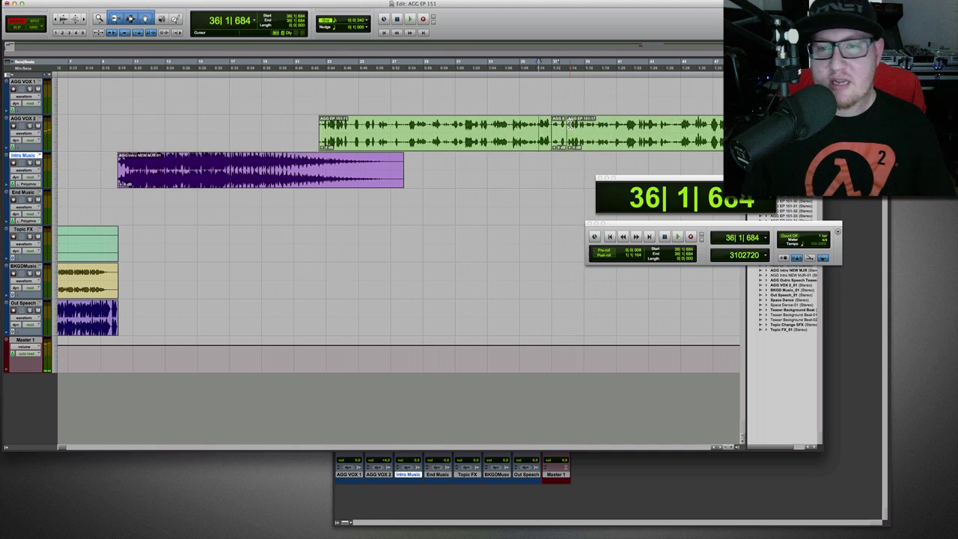
pyautogui.click(627, 125)
pyautogui.press('space')
pyautogui.press('space')
# Step: Select a range on the vocal clip, then play from around bar 59 and zoom out
pyautogui.click(590, 124)
pyautogui.moveTo(342, 127); pyautogui.dragTo(417, 127)
pyautogui.click(497, 133)
pyautogui.hscroll(5, 592, 139)
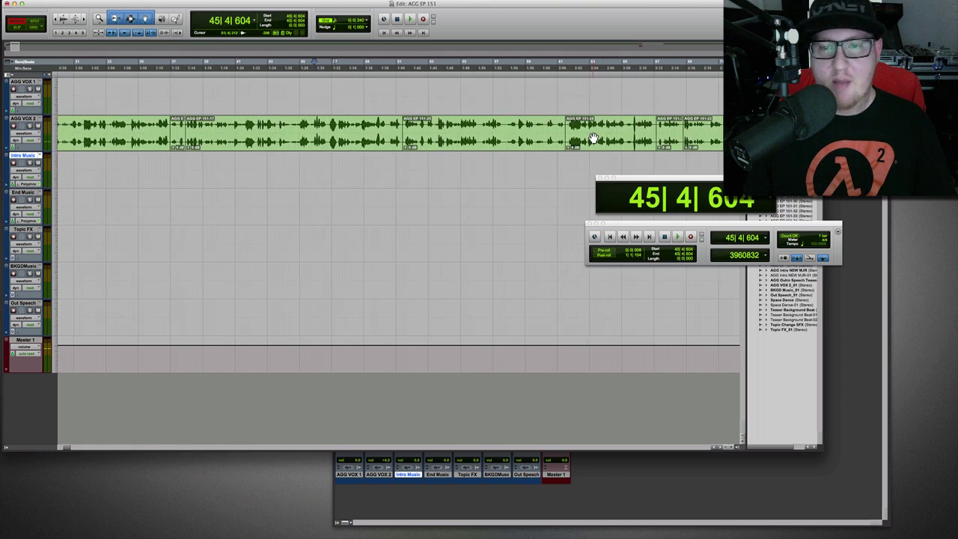
pyautogui.click(530, 124)
pyautogui.press('space')
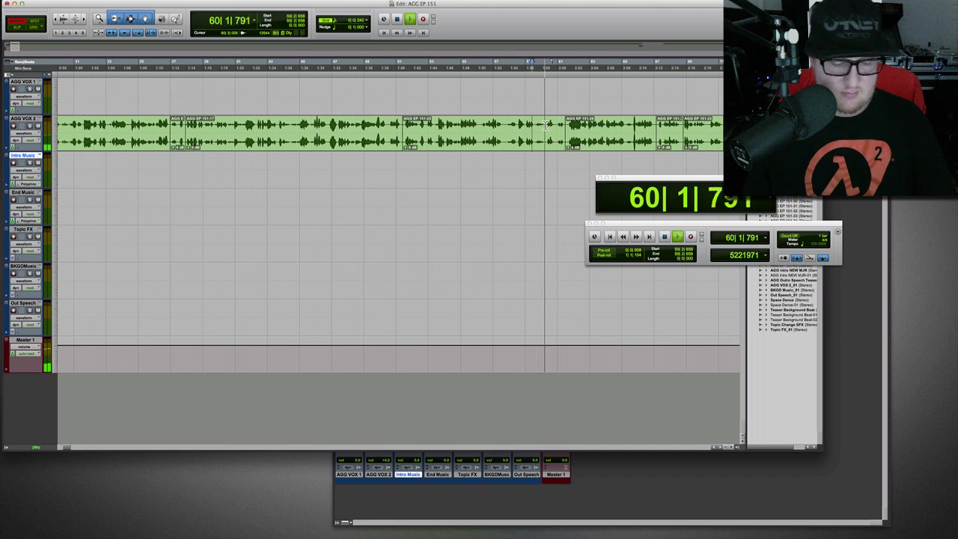
pyautogui.press('r')
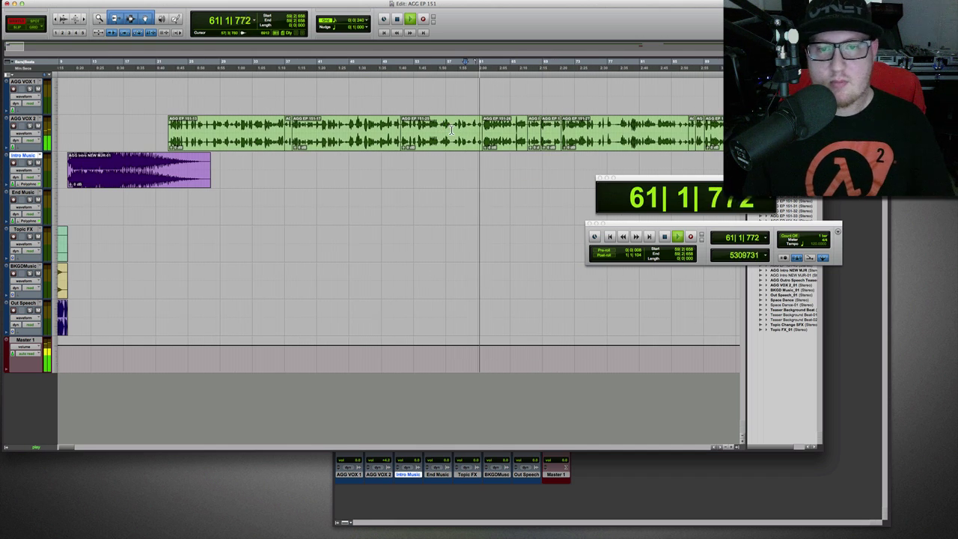
pyautogui.press('space')
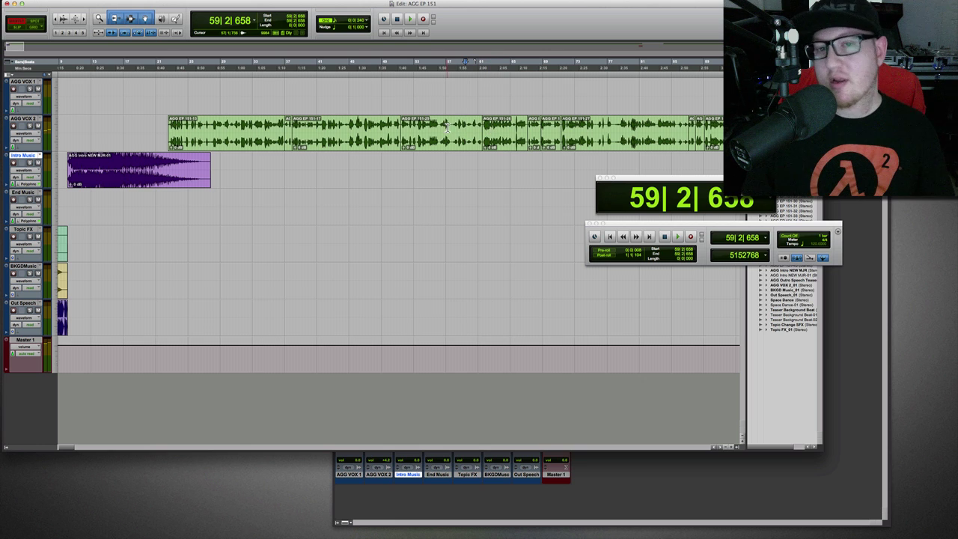
# Step: Spot-check the AGG VOX 2 vocals at bars 73, 94 and 107
pyautogui.click(499, 124)
pyautogui.click(576, 123)
pyautogui.press('space')
pyautogui.press('space')
pyautogui.click(598, 124)
pyautogui.press('space')
pyautogui.click(513, 127)
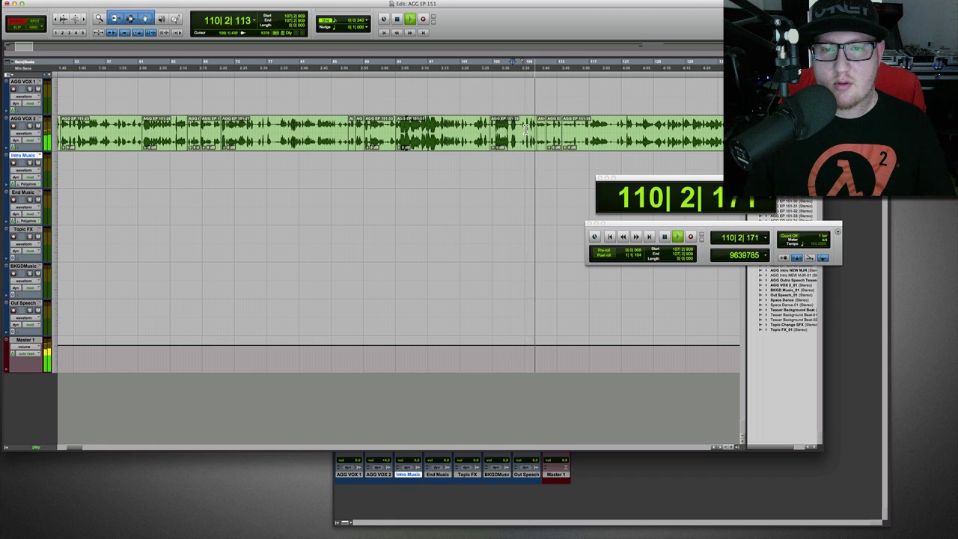
pyautogui.press('space')
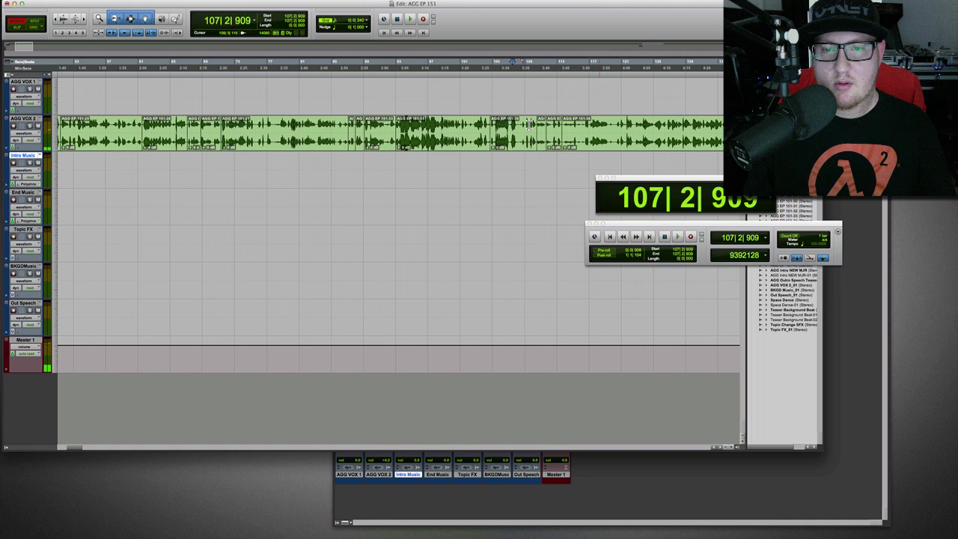
# Step: Zoom in, play from the vocal entry, and split the AGG VOX 2 clip there
pyautogui.press('super+bracketright')
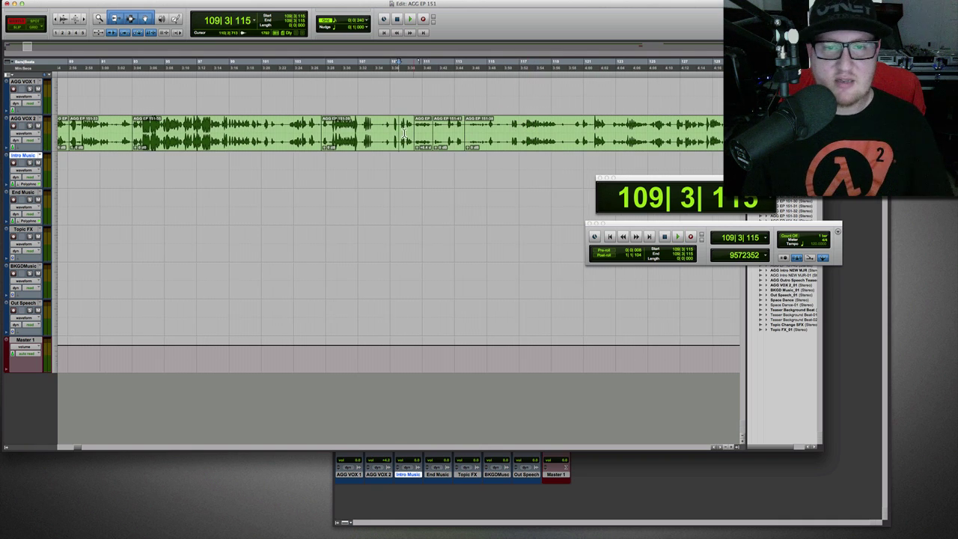
pyautogui.click(392, 123)
pyautogui.press('space')
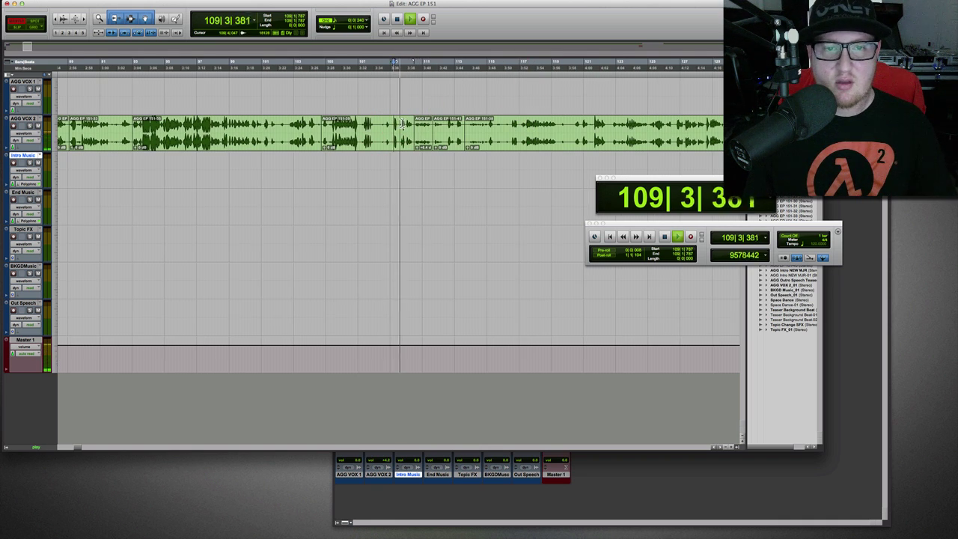
pyautogui.click(397, 117)
pyautogui.press('super+e')
pyautogui.press('space')
pyautogui.click(372, 137)
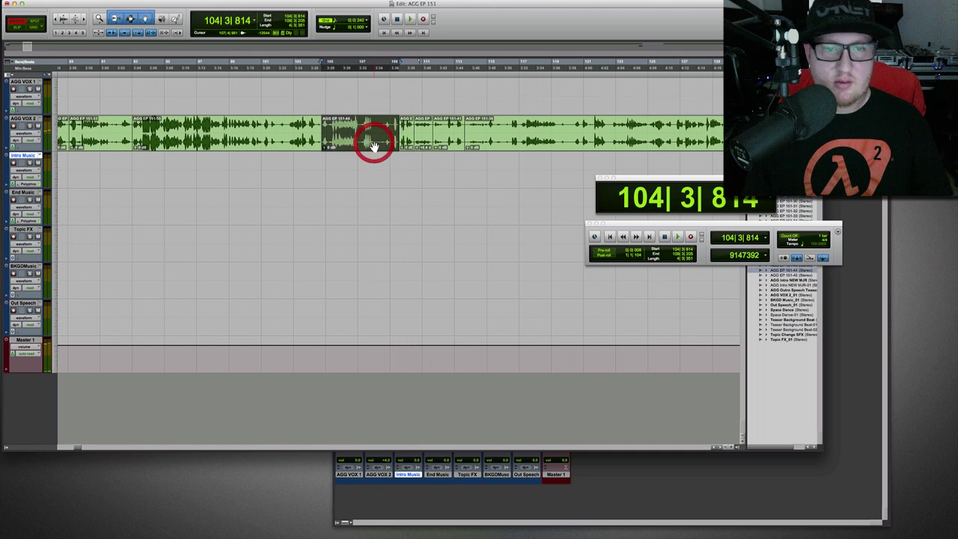
# Step: Zoom out to the session start and play the intro transition from just before the vocals
pyautogui.press('super+bracketleft')
pyautogui.hscroll(-10, 374, 146)
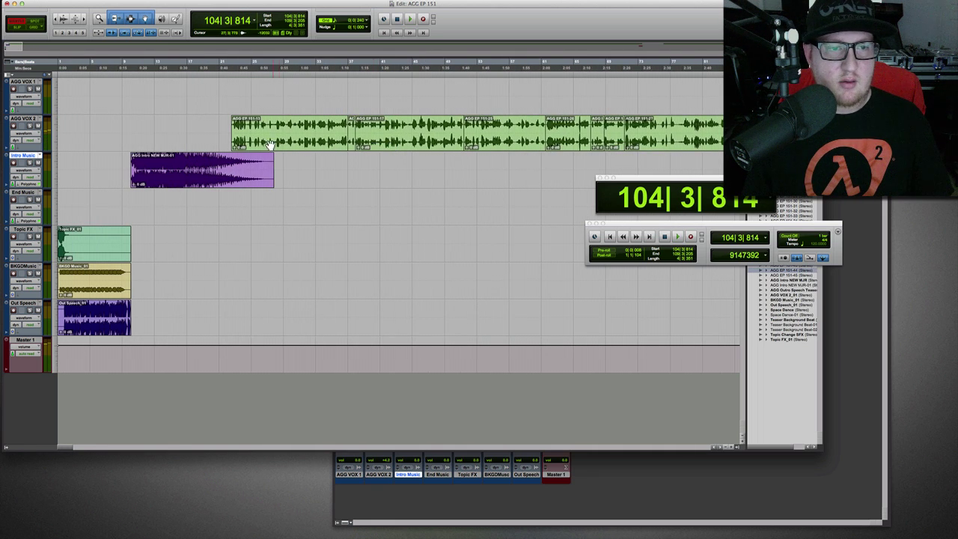
pyautogui.click(269, 142)
pyautogui.click(77, 32)
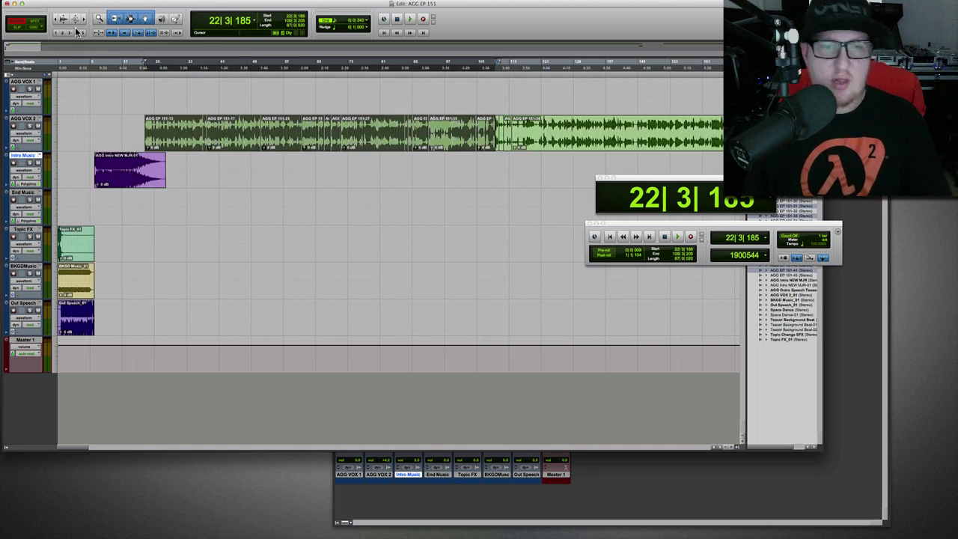
pyautogui.press('super+z')
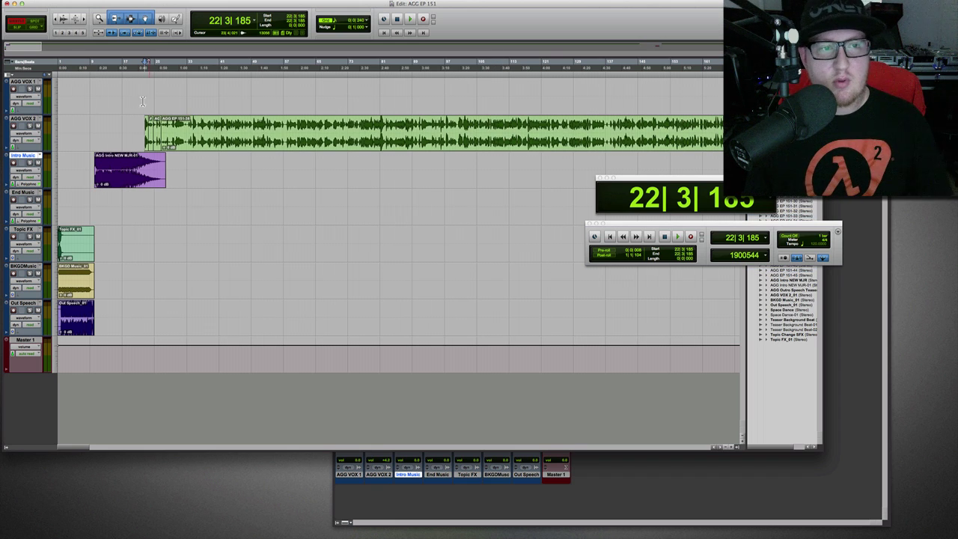
pyautogui.click(139, 123)
pyautogui.press('super+bracketright')
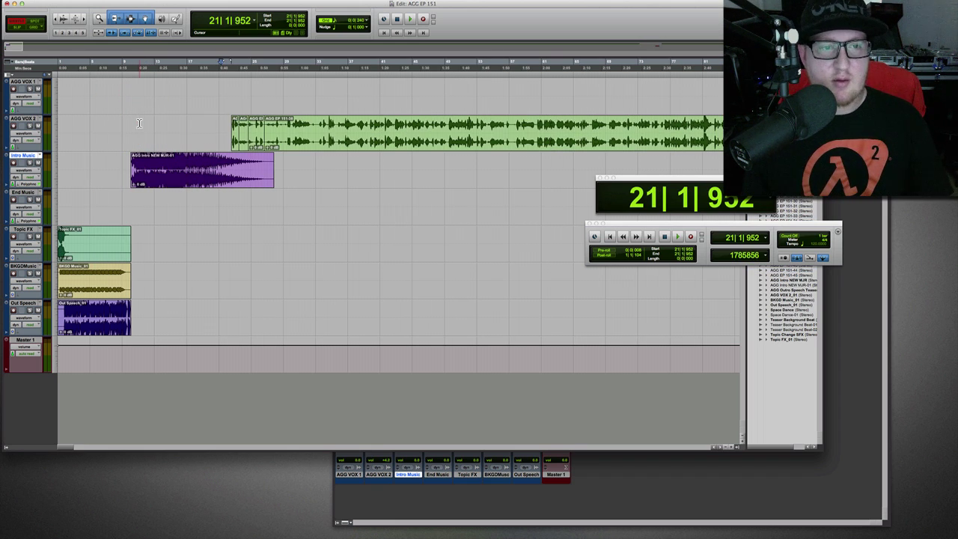
pyautogui.press('space')
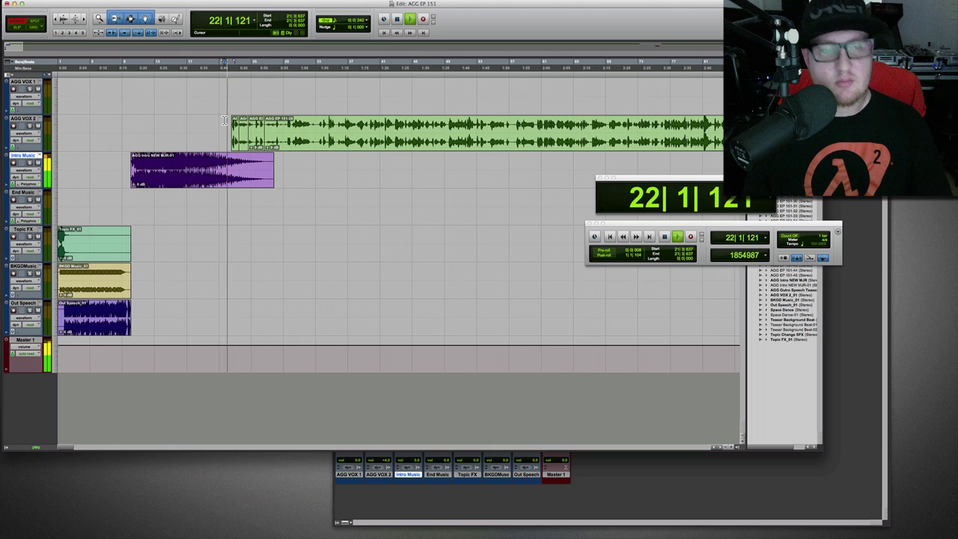
pyautogui.press('super+bracketright')
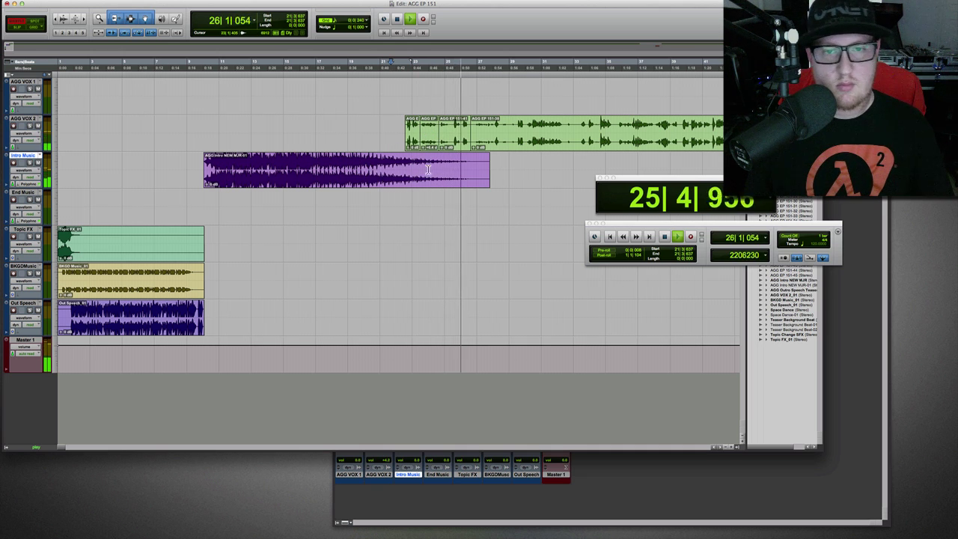
# Step: Stop playback after the transition, back at 21|3|637
pyautogui.press('space')
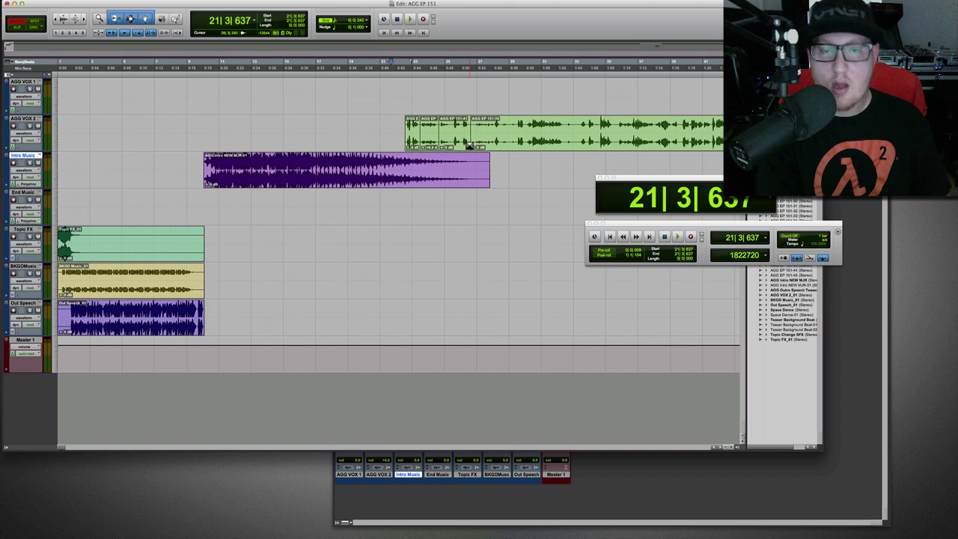
# Step: Set the edit point just after the vocals start, then bring the Mix window forward and nudge it right
pyautogui.click(402, 202)
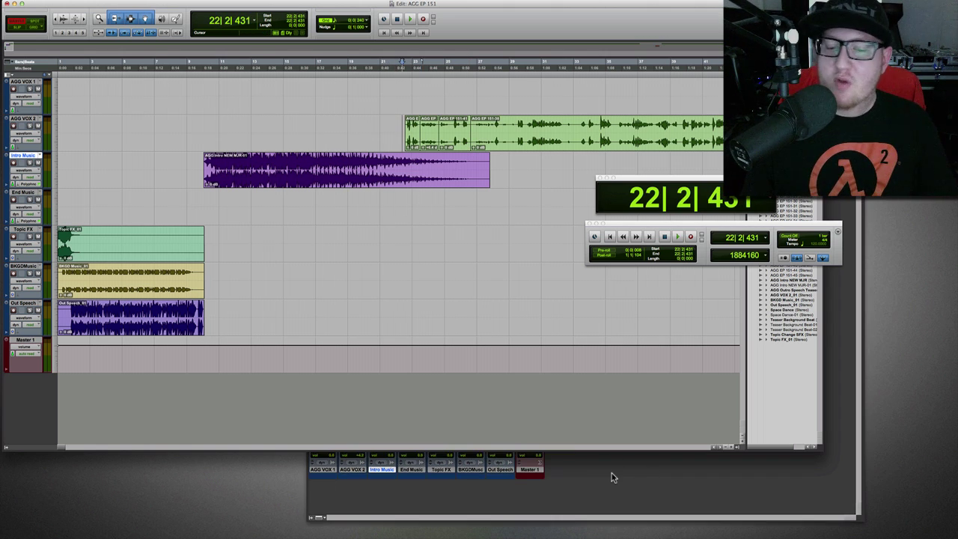
pyautogui.click(612, 476)
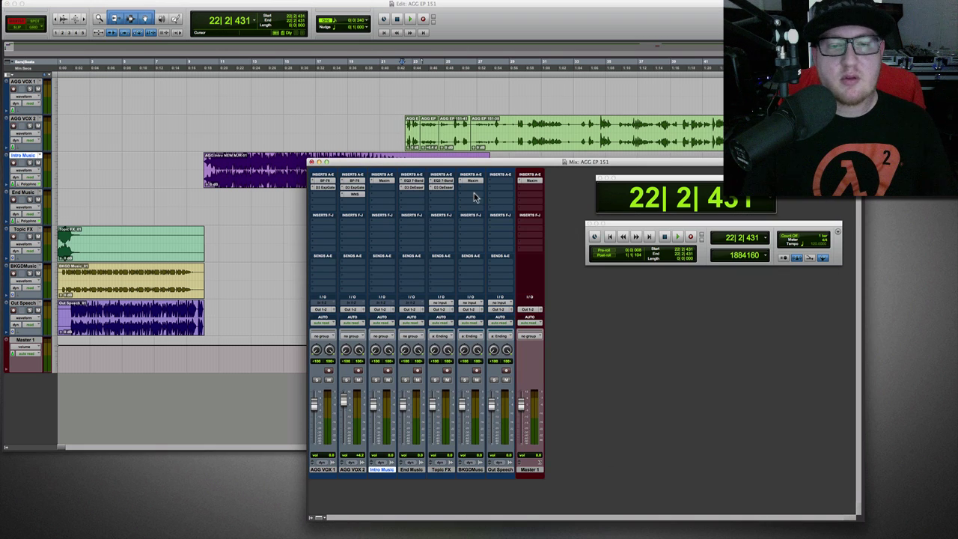
pyautogui.moveTo(463, 162); pyautogui.dragTo(473, 162)
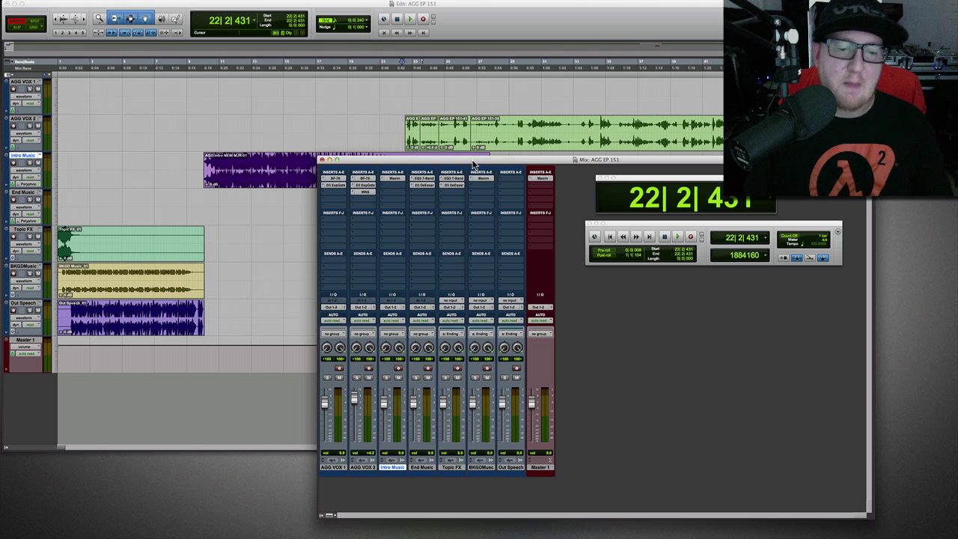
# Step: Open AGG VOX 2's BF-76 limiter, then its Dyn3 Expander/Gate, nudging each plugin window
pyautogui.click(362, 178)
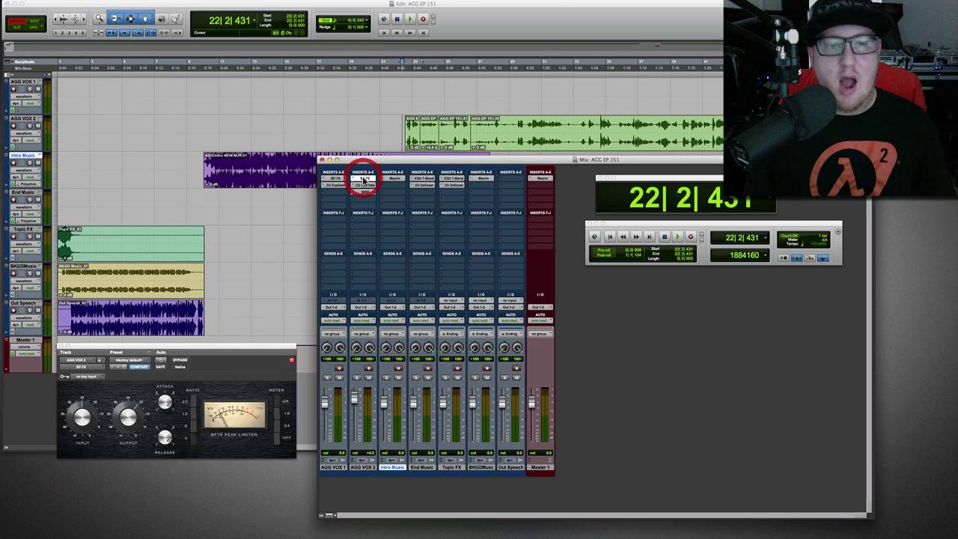
pyautogui.moveTo(210, 349); pyautogui.dragTo(215, 350)
pyautogui.click(367, 186)
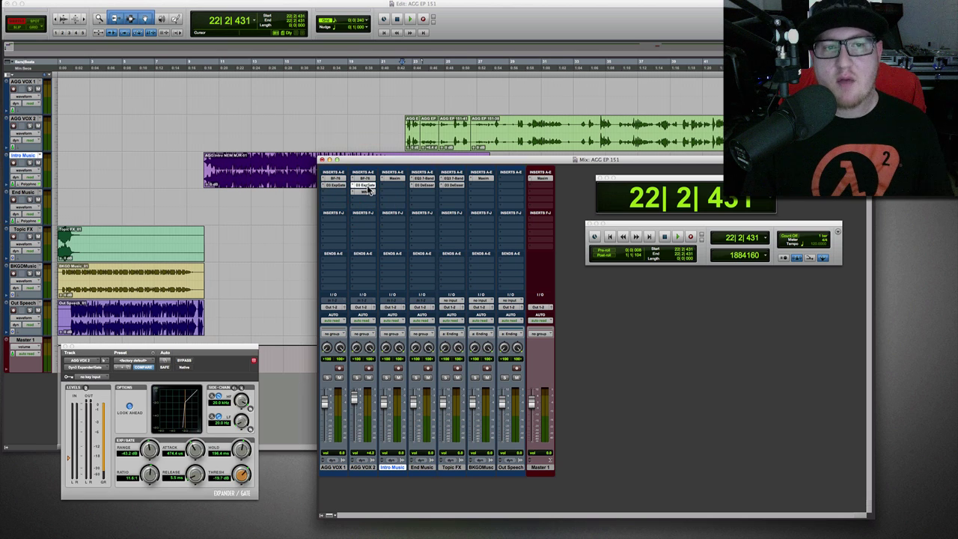
pyautogui.click(137, 347)
pyautogui.moveTo(137, 347); pyautogui.dragTo(140, 343)
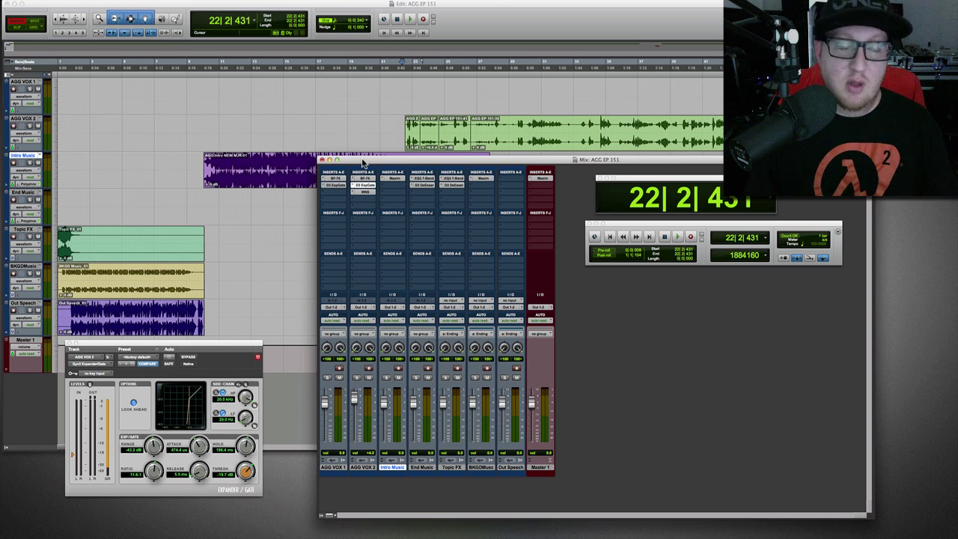
# Step: Show the AGG VOX 2 WNS noise suppressor, then bring up Bounce to Disk (MP3, 44.1 kHz)
pyautogui.click(366, 192)
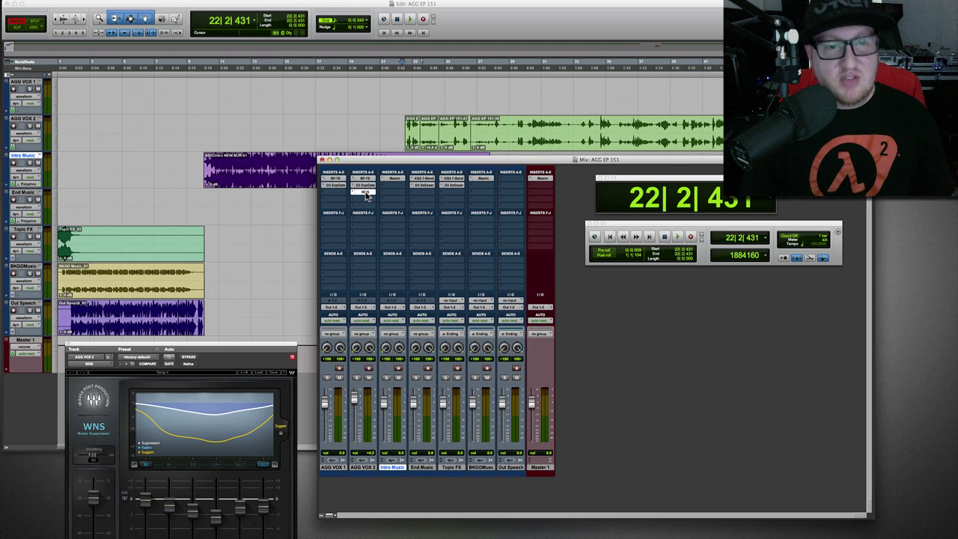
pyautogui.press('alt+super+b')
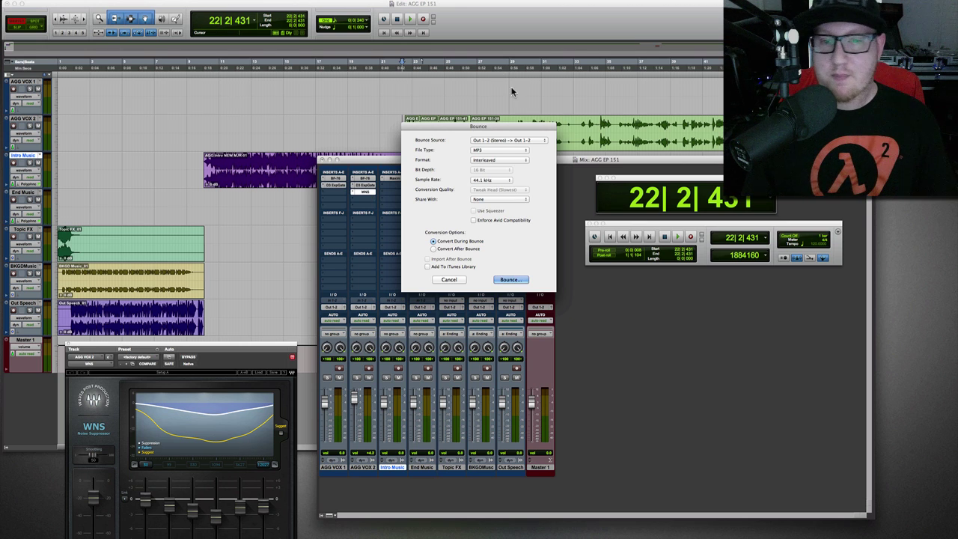
# Step: Tick Add To iTunes Library, cancel the bounce, and switch to iTunes's AGG Episodes Done playlist
pyautogui.click(427, 267)
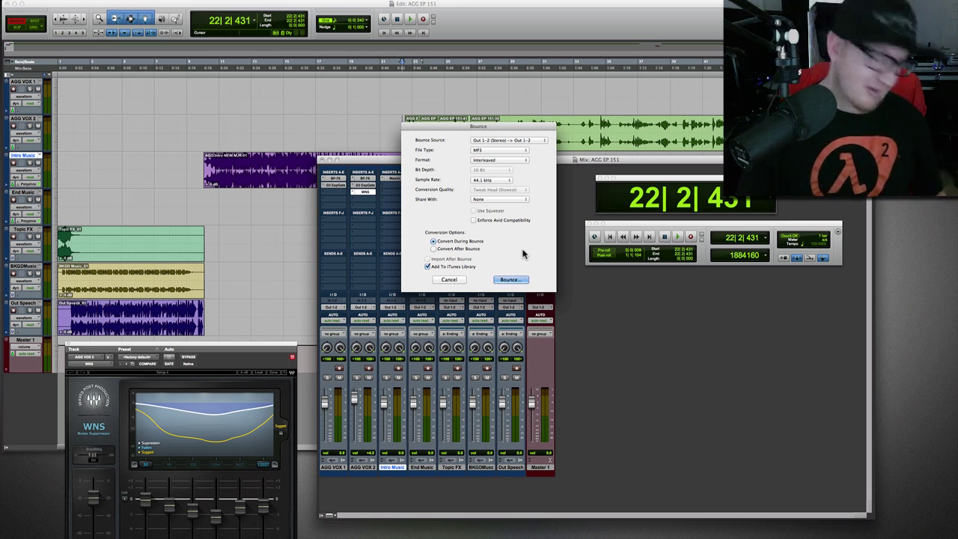
pyautogui.click(449, 279)
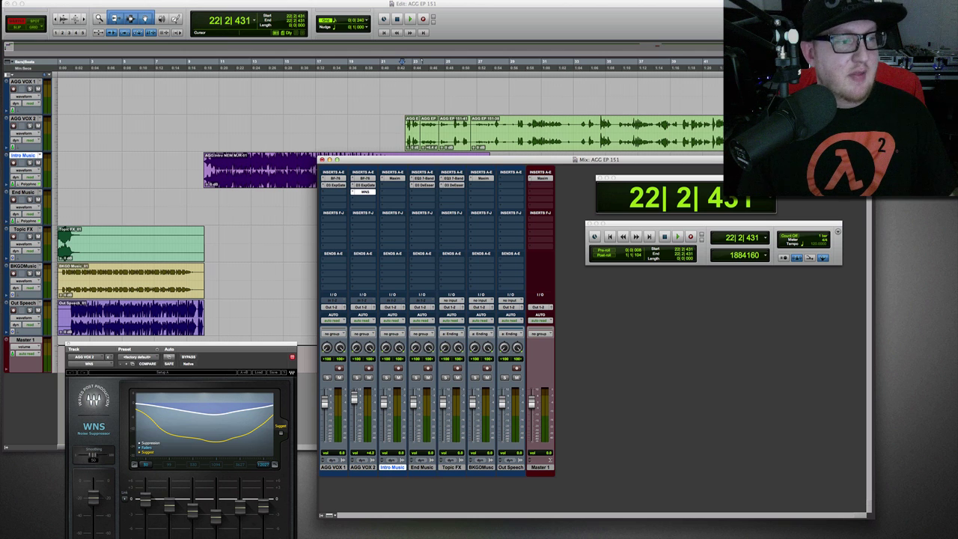
pyautogui.press('super+Tab')
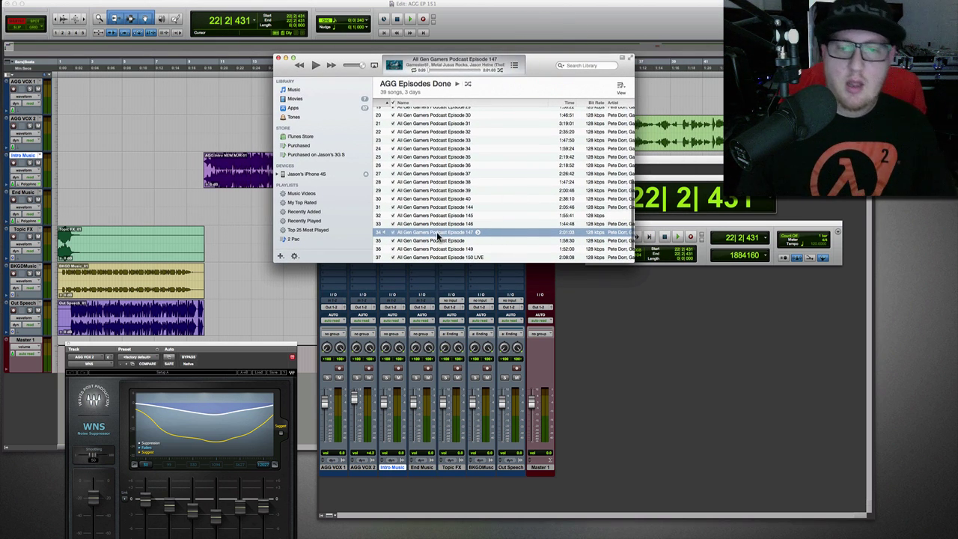
# Step: Bring up the large podcast artwork view in iTunes and select the Episode 145 row
pyautogui.click(395, 65)
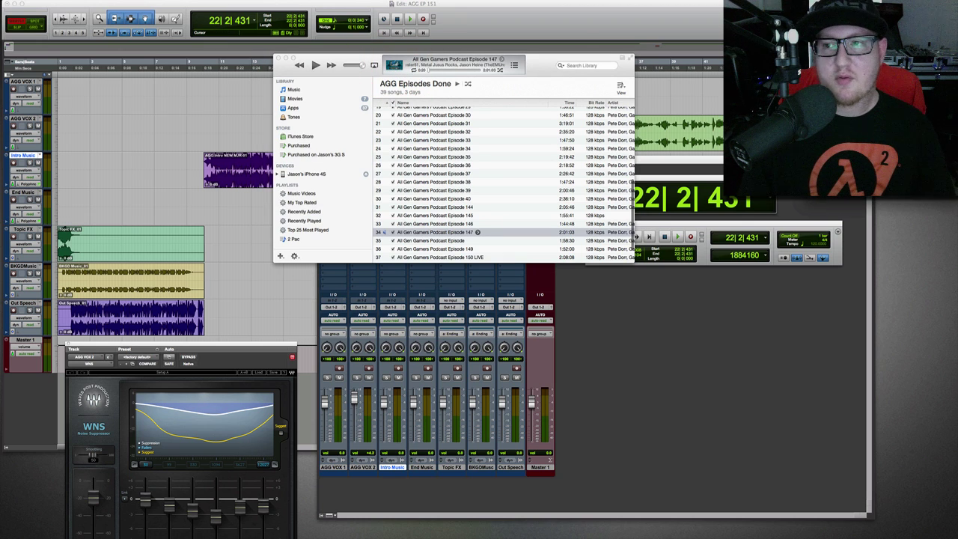
pyautogui.click(648, 59)
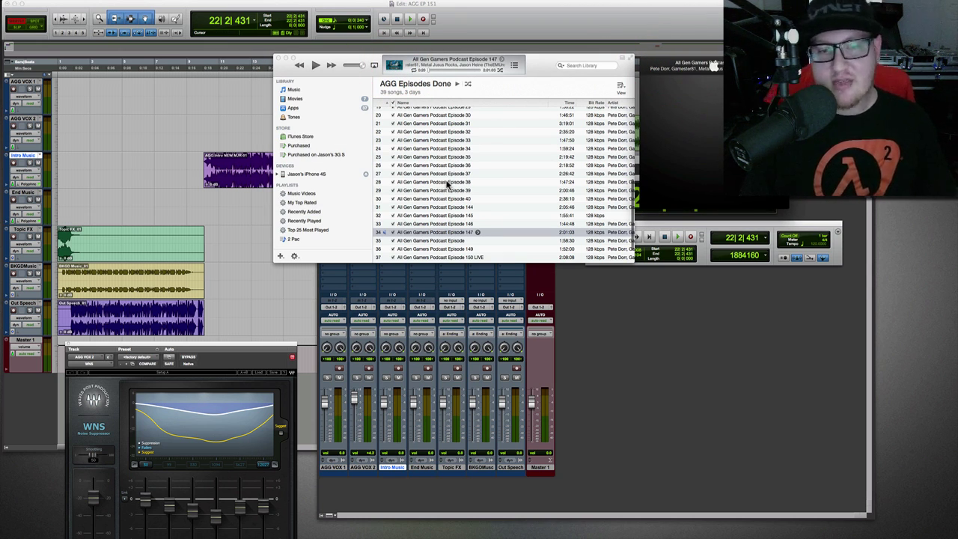
pyautogui.click(448, 215)
# Step: Review Episode 145's info tags (name, year 2013, Podcast genre), then close iTunes to return to Pro Tools
pyautogui.press('super+i')
pyautogui.click(368, 129)
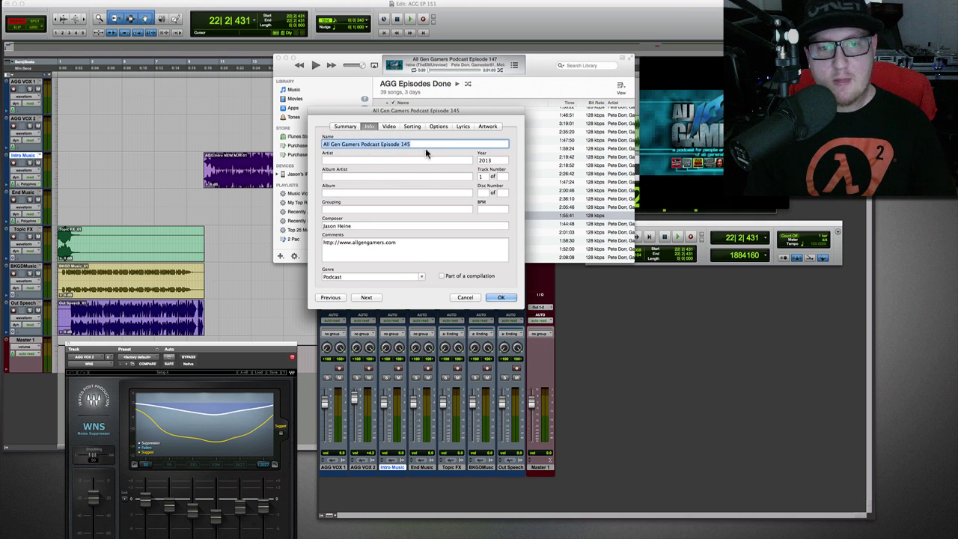
pyautogui.click(330, 297)
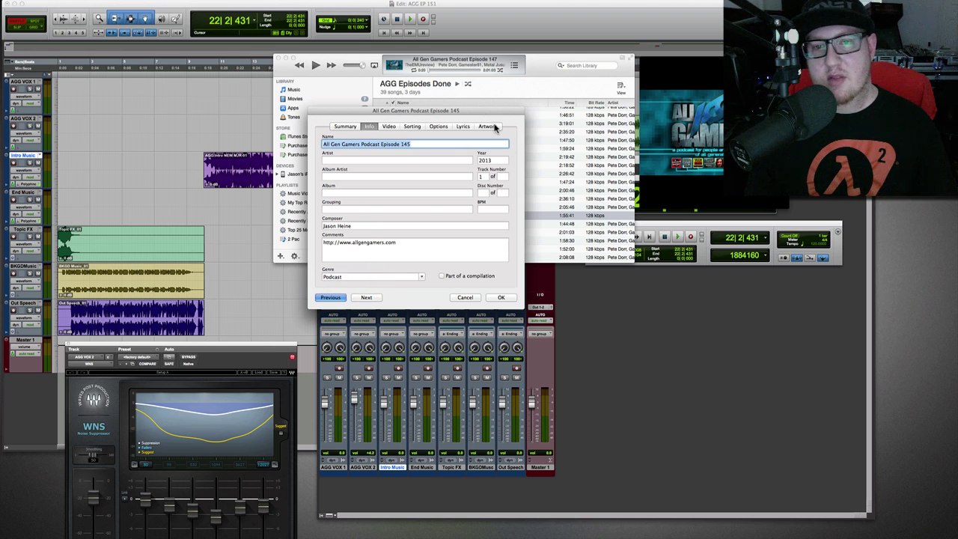
pyautogui.click(494, 127)
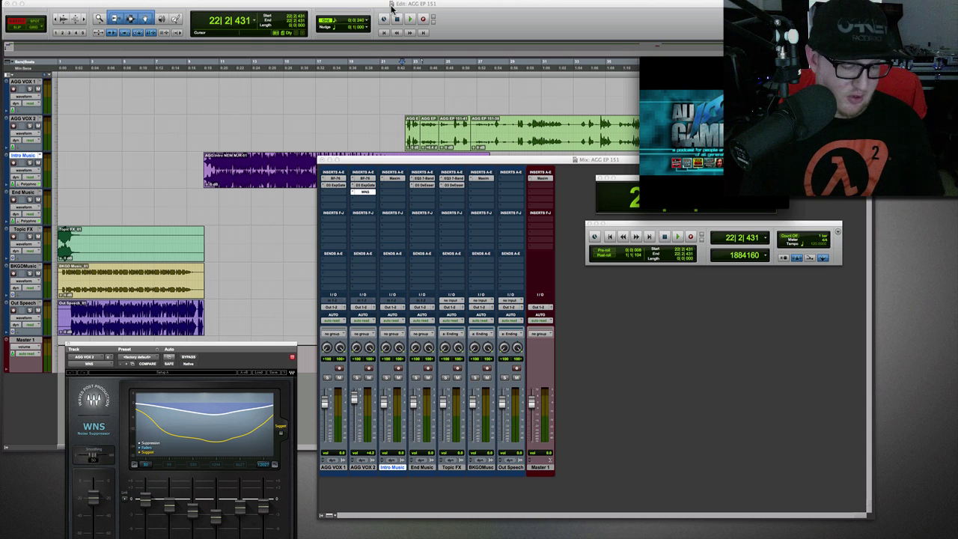
# Step: Switch to Final Cut Pro and play the Special Mini Episode sequence from its timeline
pyautogui.press('super+Tab')
pyautogui.press('super+Tab')
pyautogui.press('super+Tab')
pyautogui.press('super+Tab')
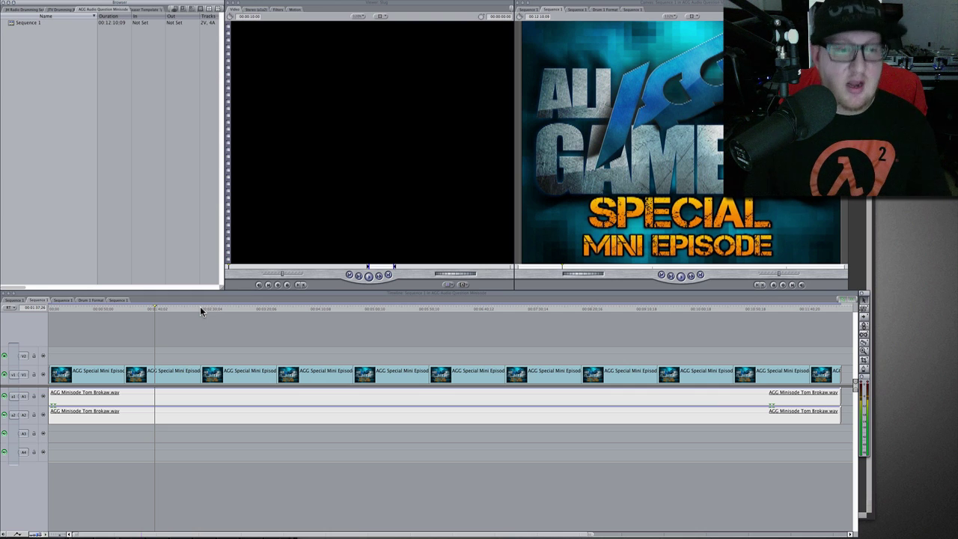
pyautogui.click(155, 309)
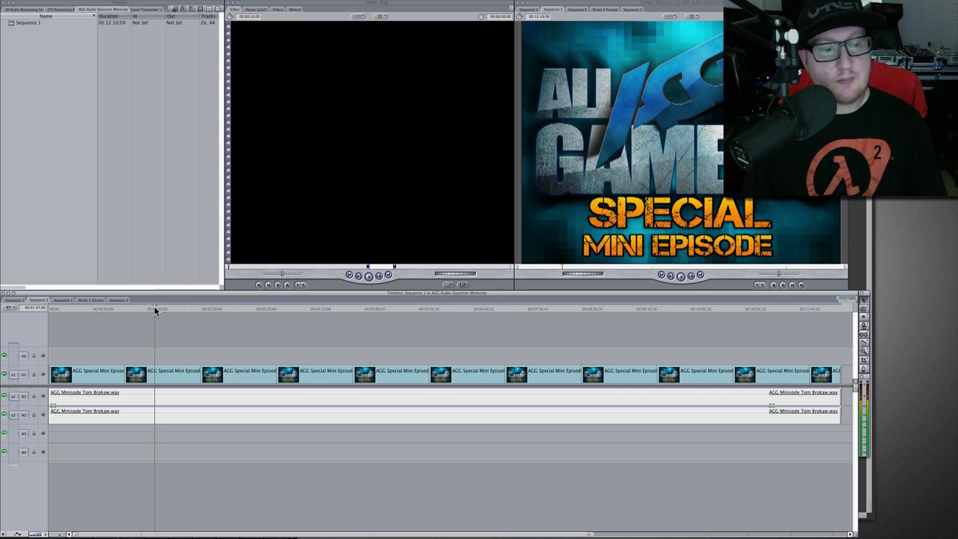
pyautogui.press('space')
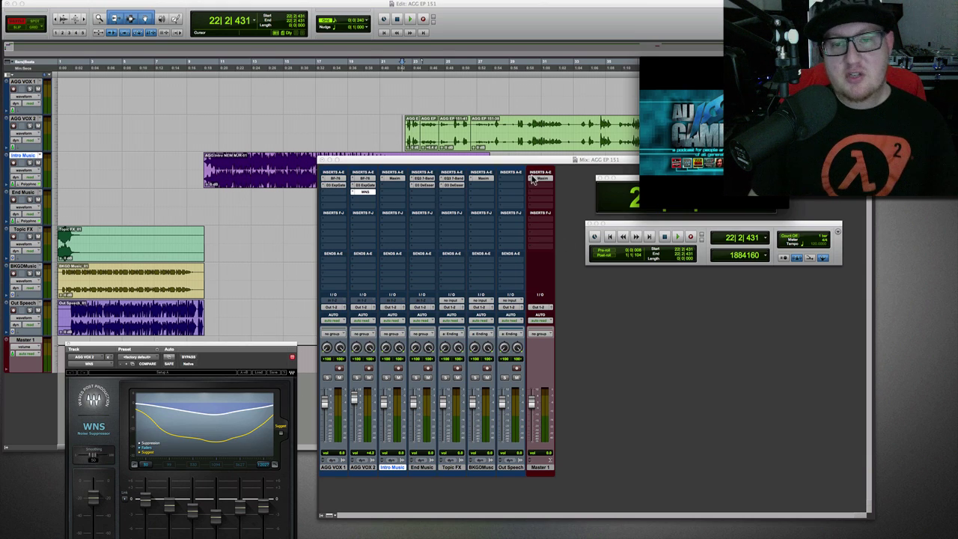
# Step: Move the AGG EP 151 Mix window slightly left and down
pyautogui.moveTo(528, 161); pyautogui.dragTo(515, 167)
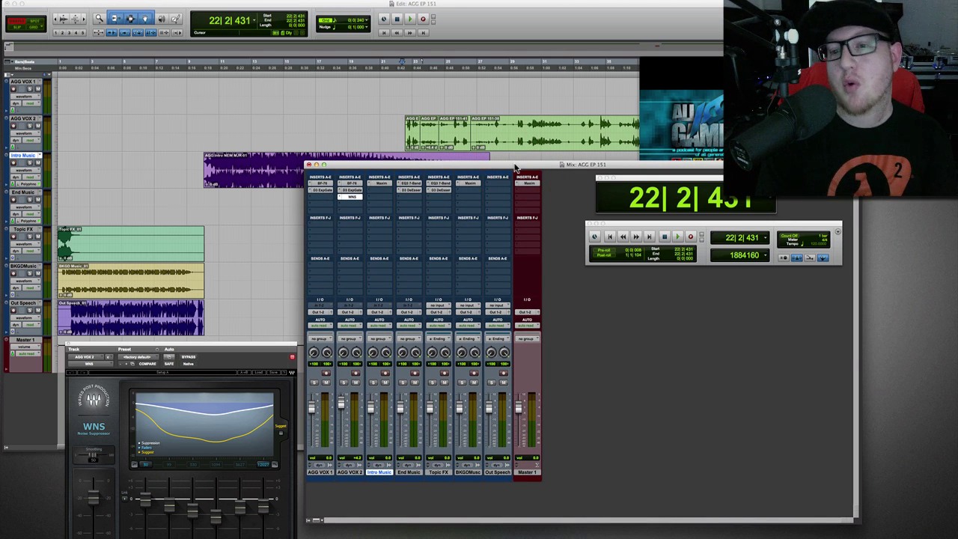